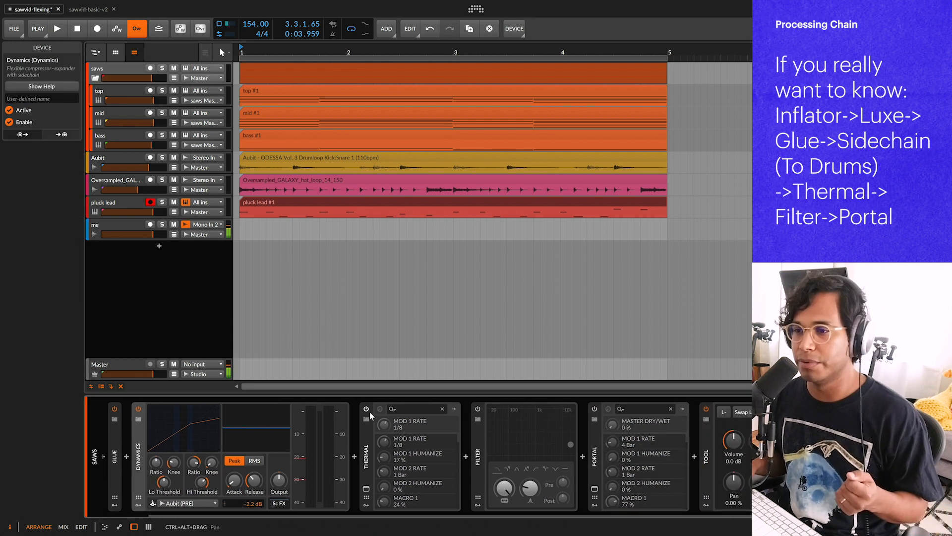
Step: Open the Thermal plug-in window from the saws track's device chain and toggle between its performance and editor views
click(367, 409)
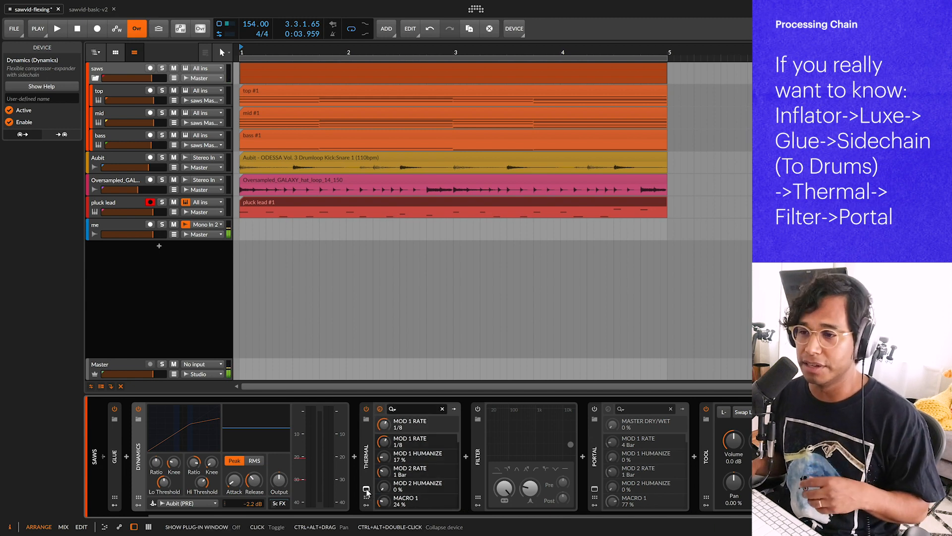
click(366, 491)
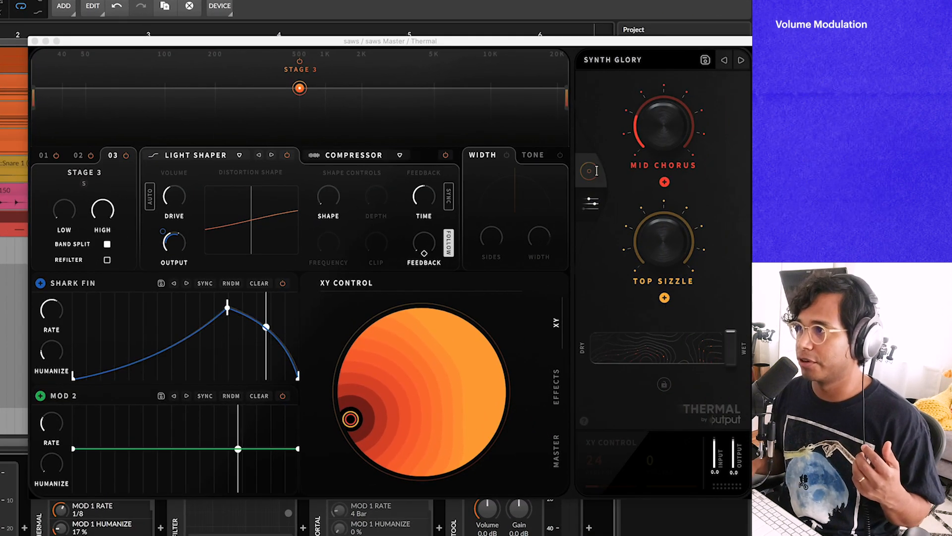
click(587, 173)
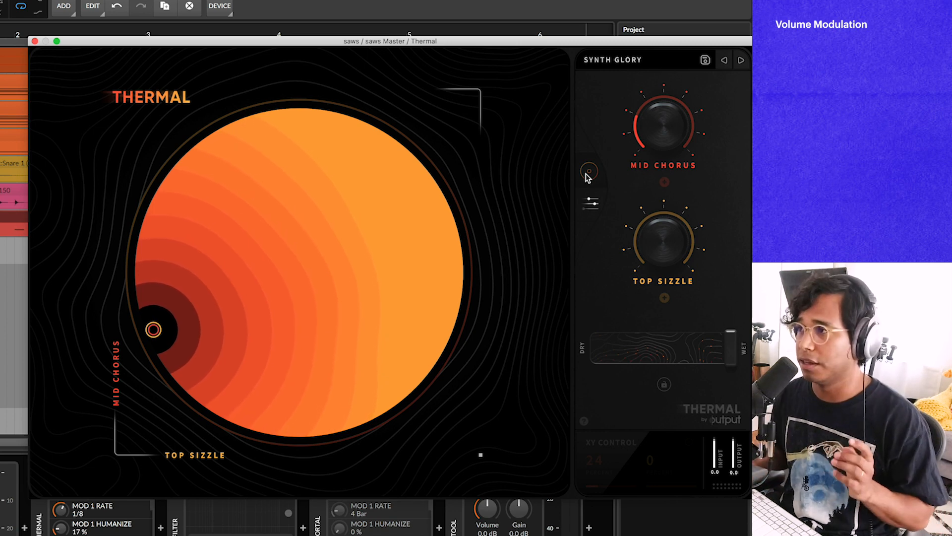
click(590, 203)
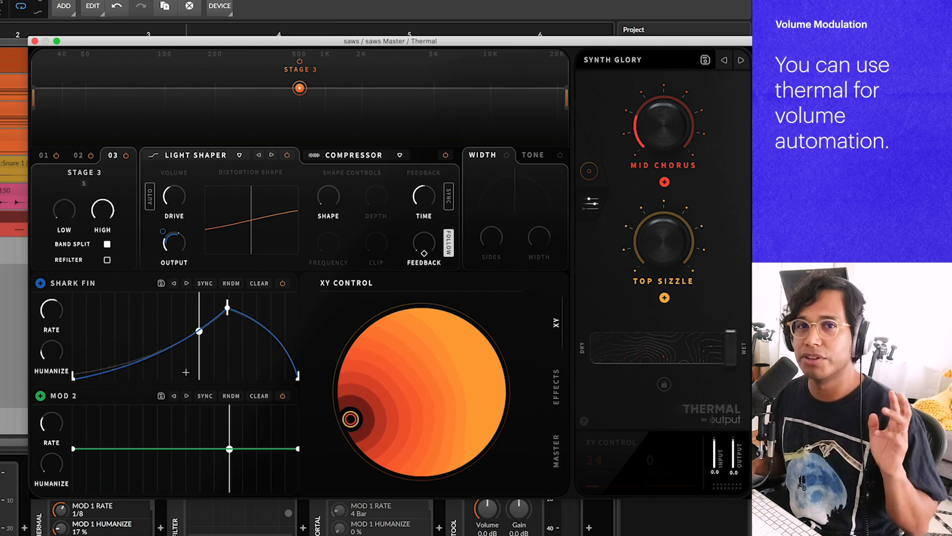
Step: Set the Shark Fin modulator's rate to 1/4 while auditioning playback
drag(50, 312, 45, 333)
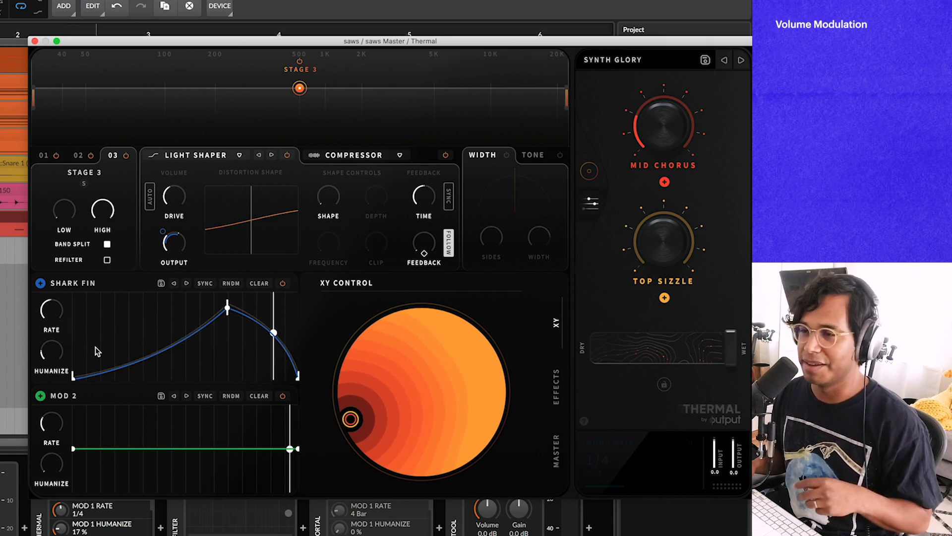
key(space)
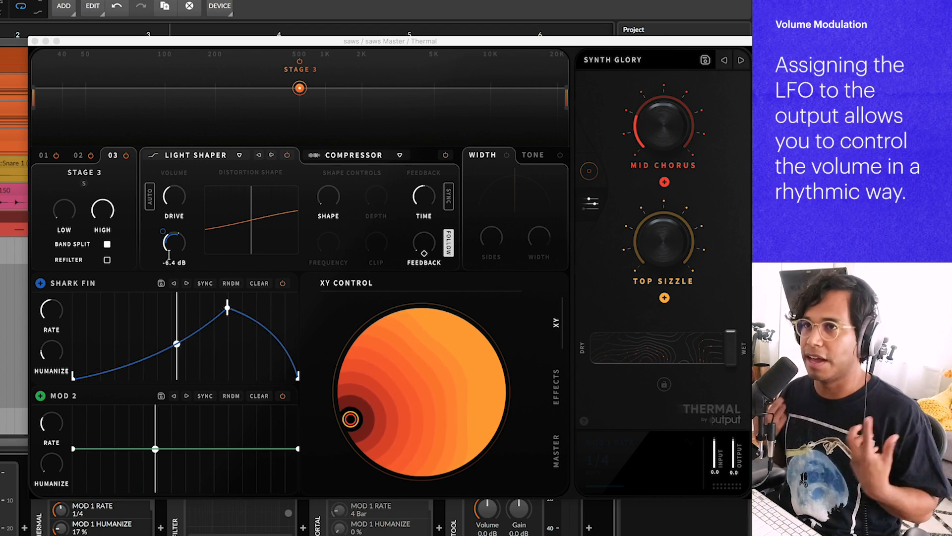
drag(52, 308, 53, 298)
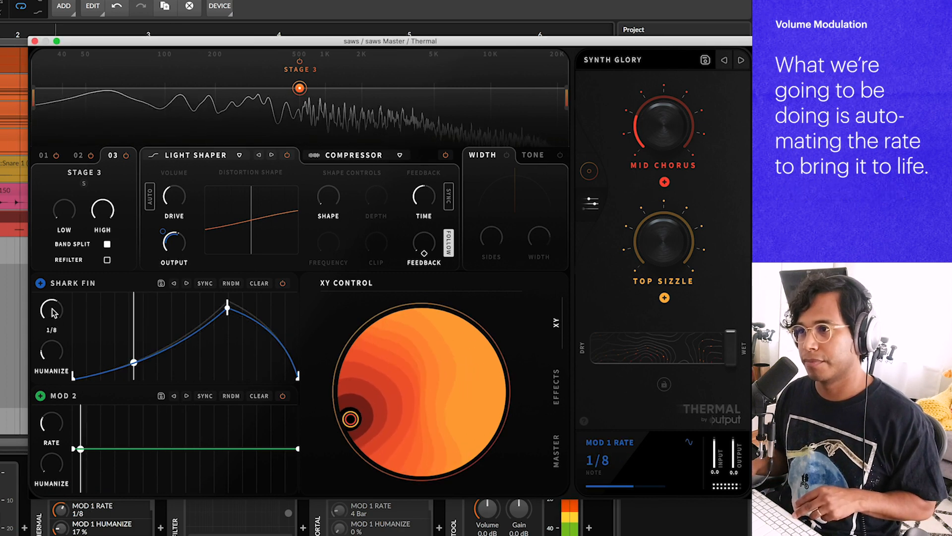
drag(53, 311, 51, 329)
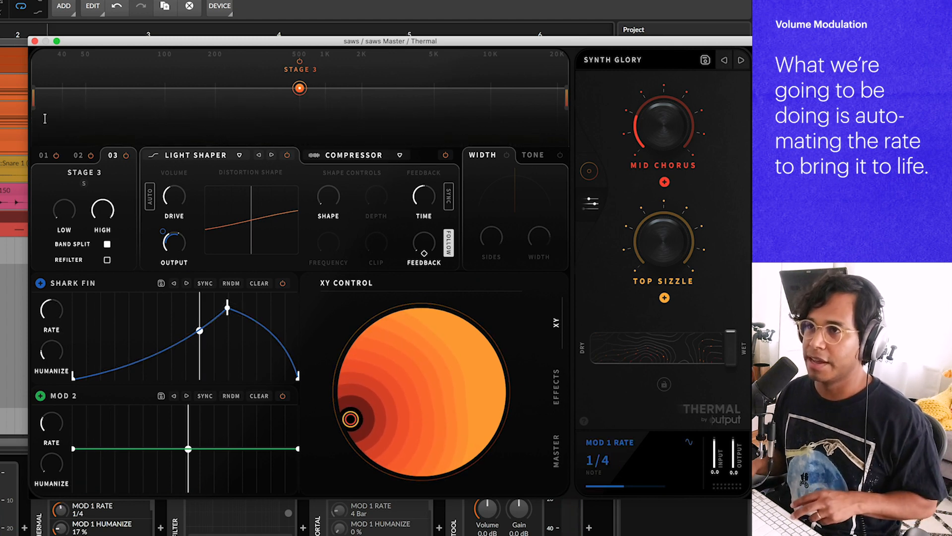
Step: Reposition the plug-in window and open an automation lane for Thermal's MOD 1 RATE on the saws track
drag(92, 42, 33, 177)
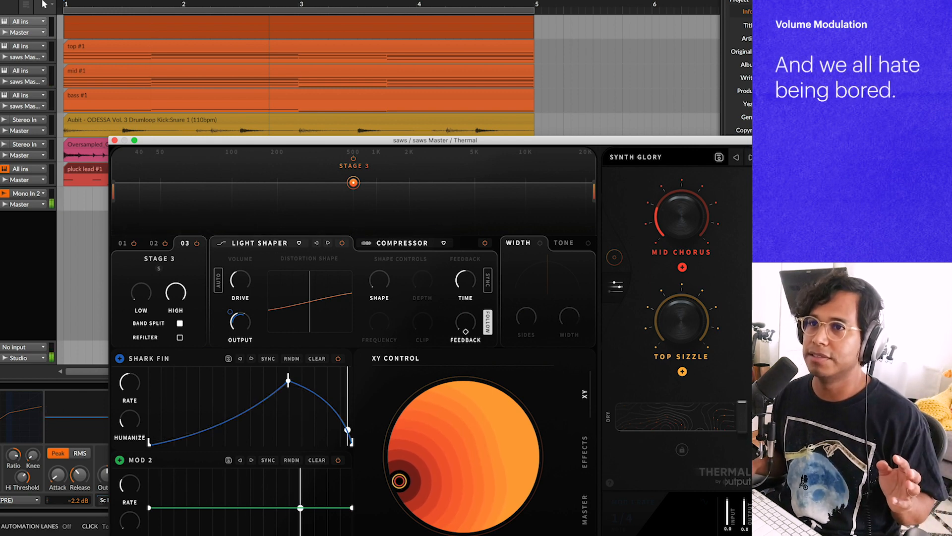
click(1, 29)
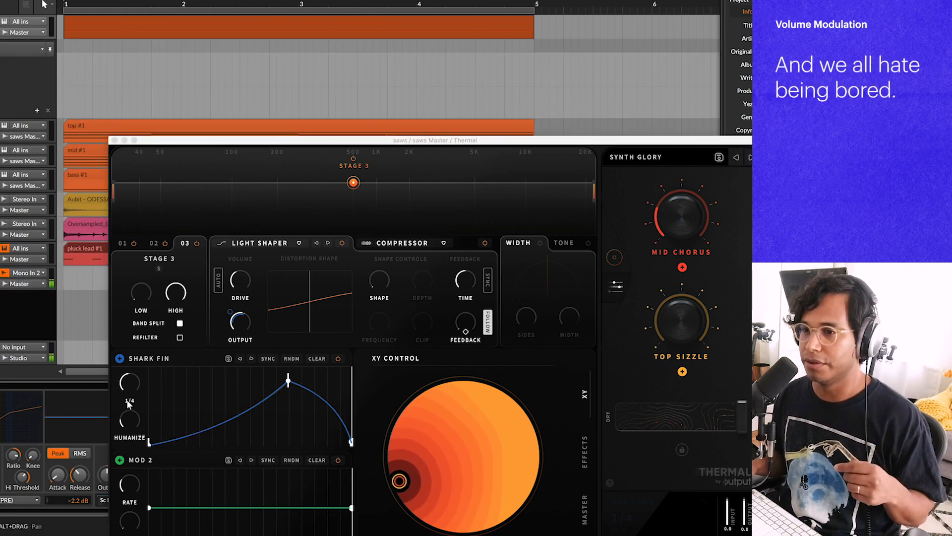
click(130, 383)
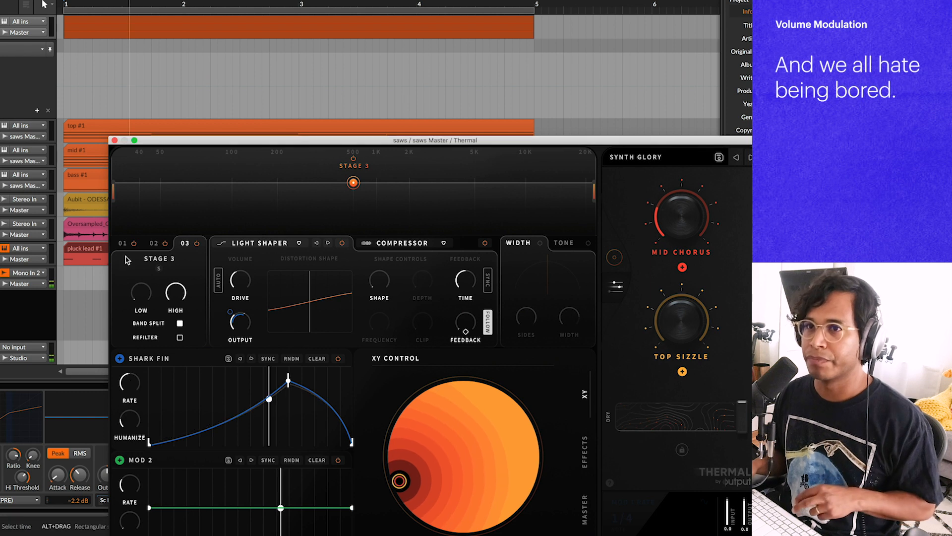
click(64, 88)
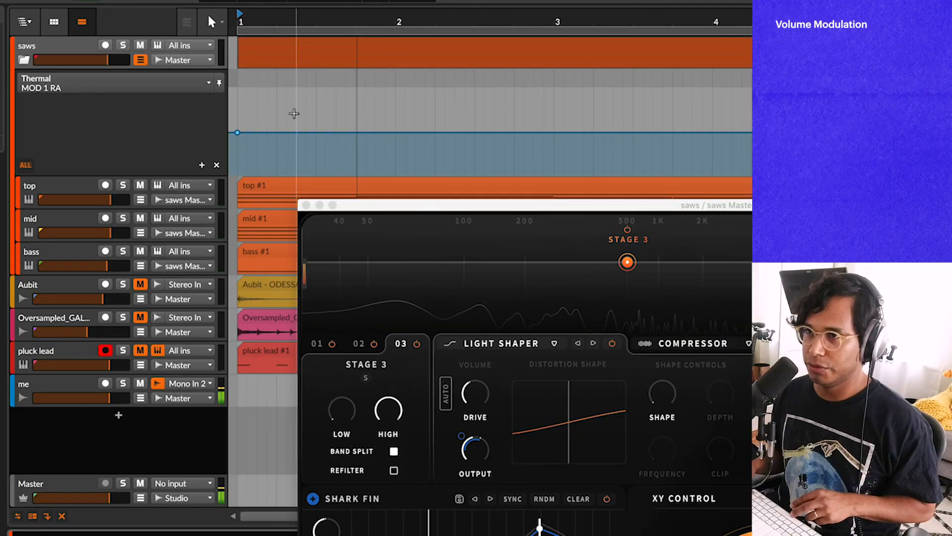
scroll(296, 114, up, 3)
scroll(325, 117, down, 3)
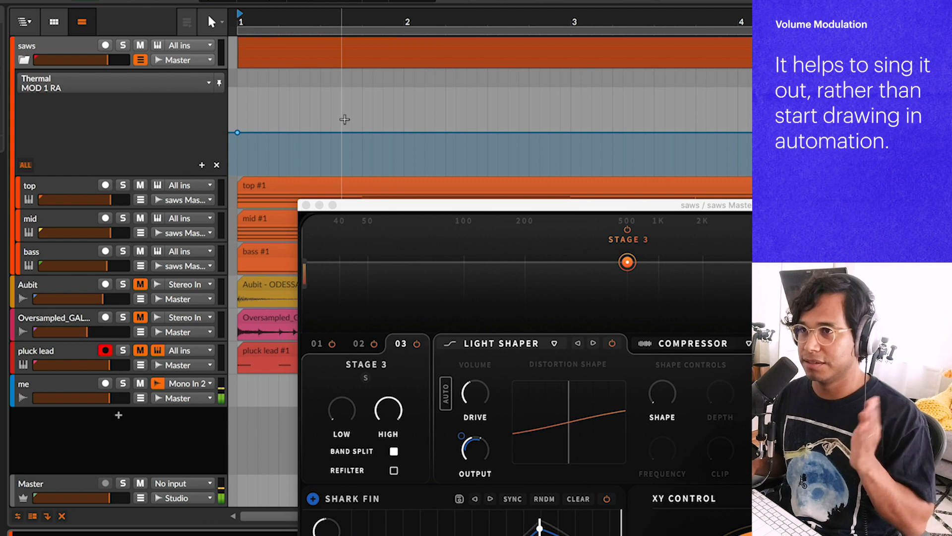
Step: Add automation points to raise MOD 1 RATE as a step over the first half bar
key(space)
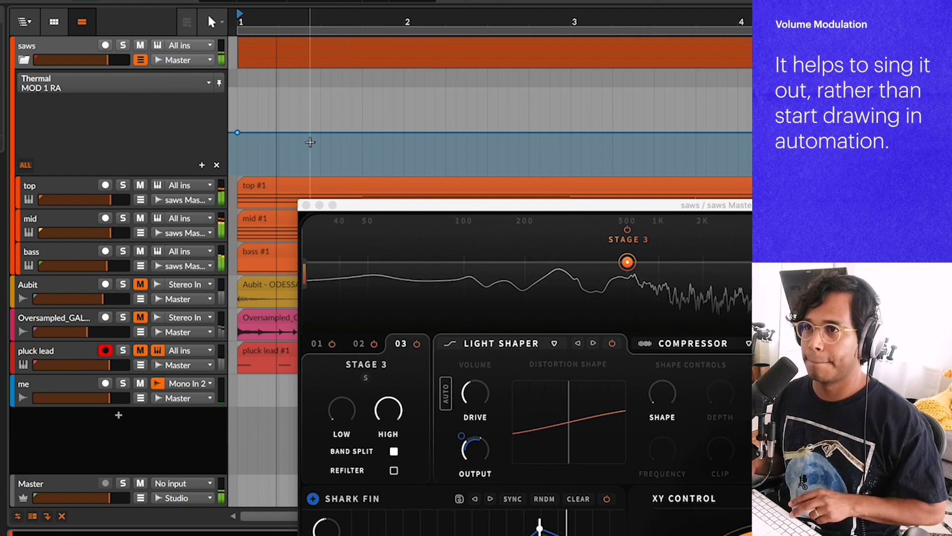
click(361, 132)
key(space)
drag(255, 133, 238, 125)
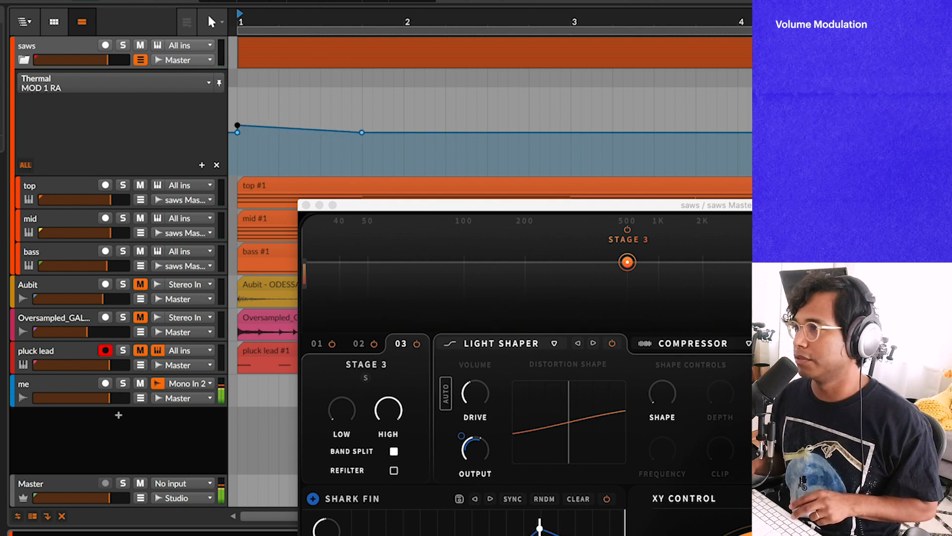
drag(843, 204, 771, 213)
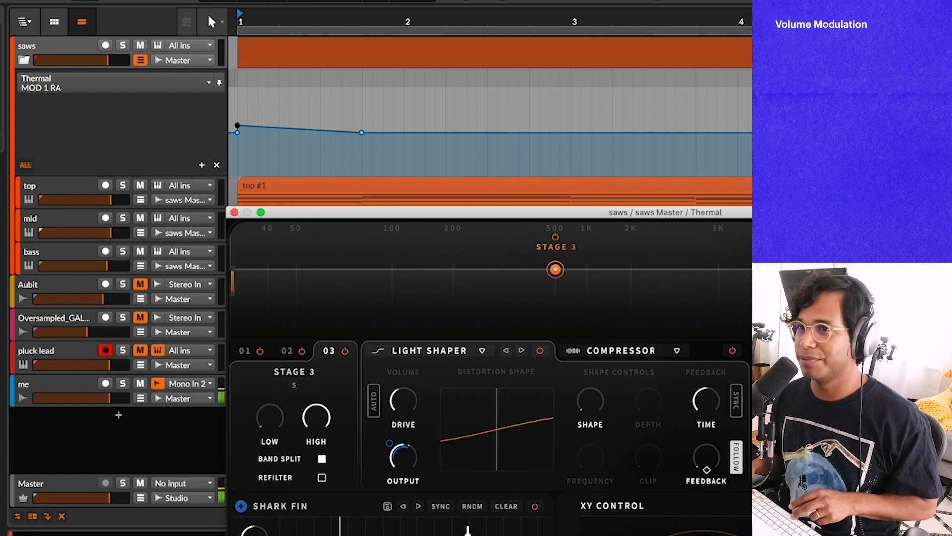
drag(240, 127, 240, 123)
click(299, 128)
drag(300, 130, 225, 128)
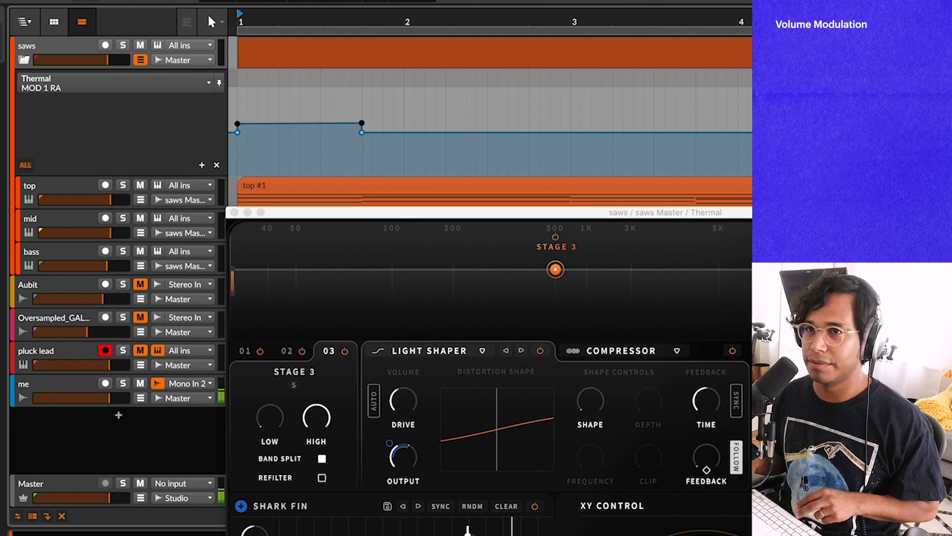
key(Return)
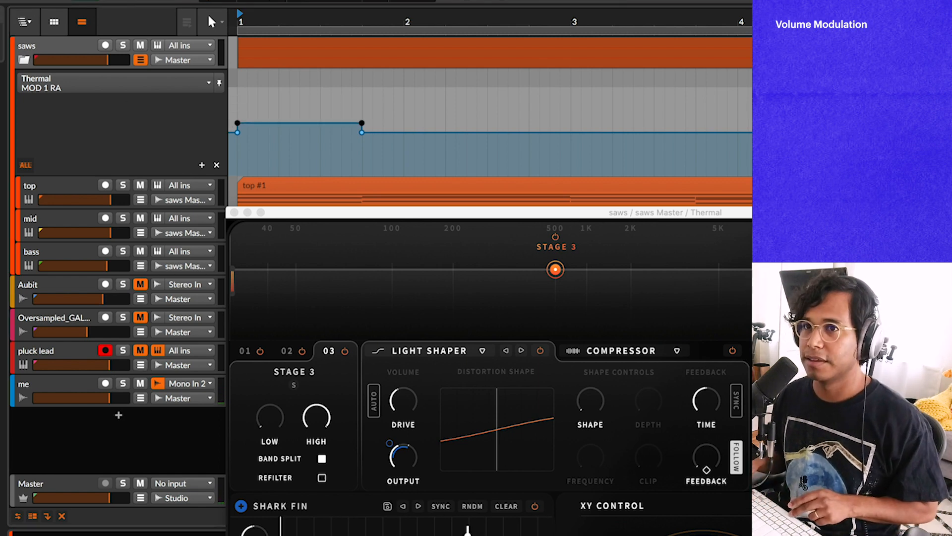
Step: Enlarge the automation lane and reposition the Thermal window while auditioning playback
key(space)
drag(113, 189, 108, 249)
drag(291, 213, 474, 190)
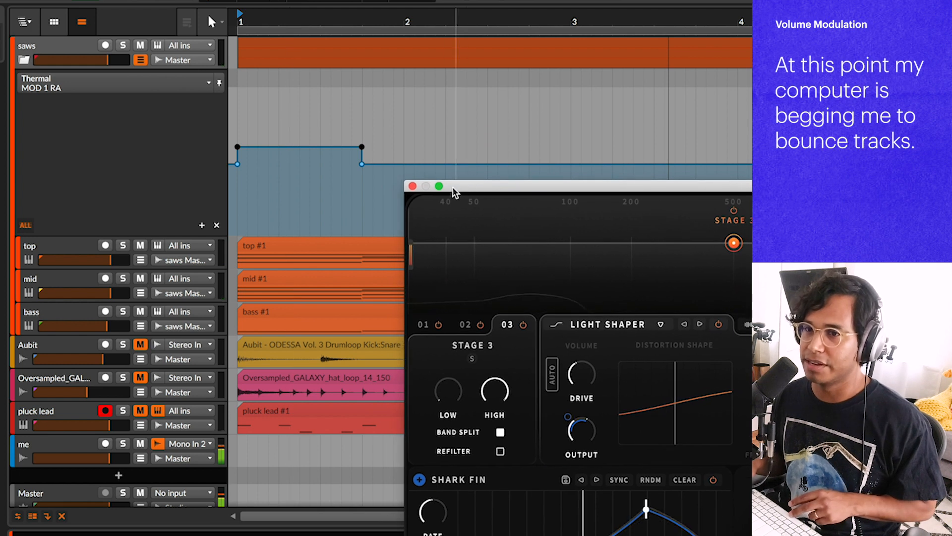
key(space)
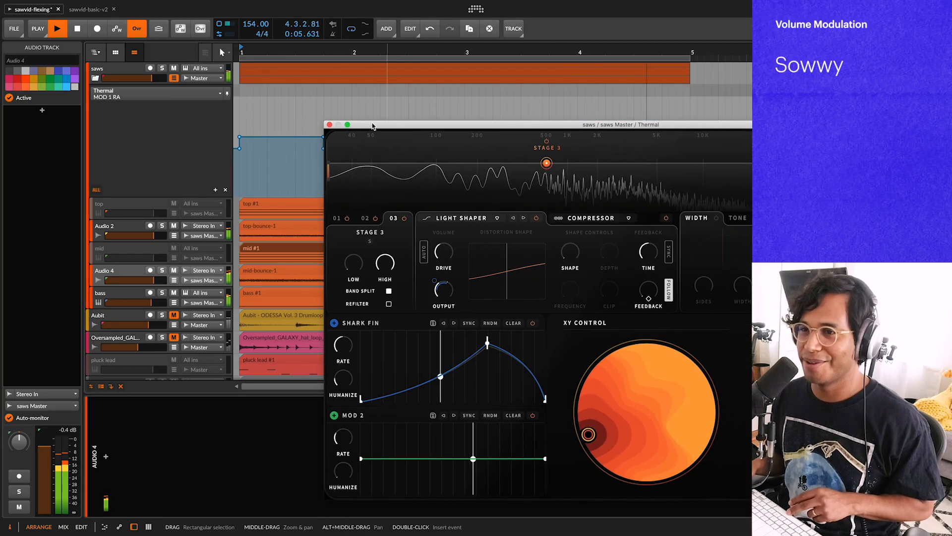
key(space)
drag(394, 102, 359, 86)
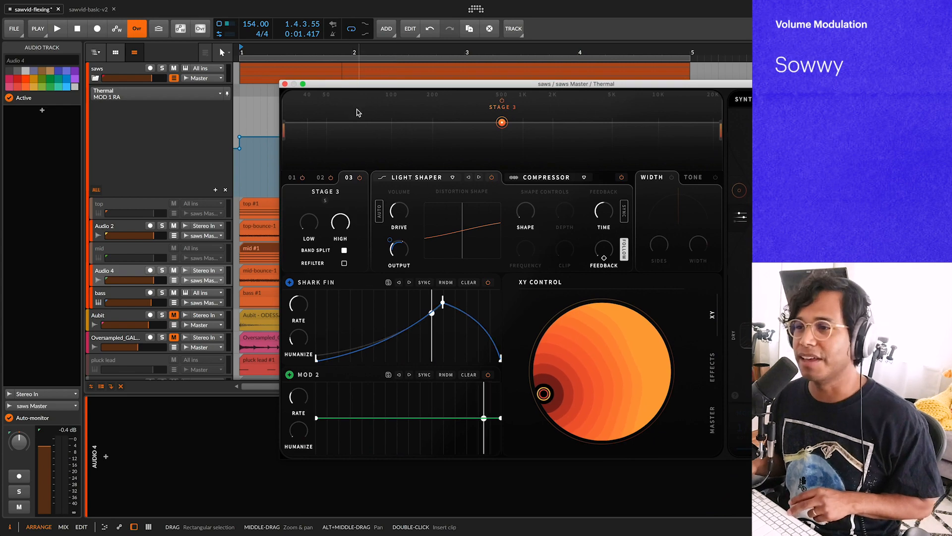
key(space)
drag(379, 85, 404, 273)
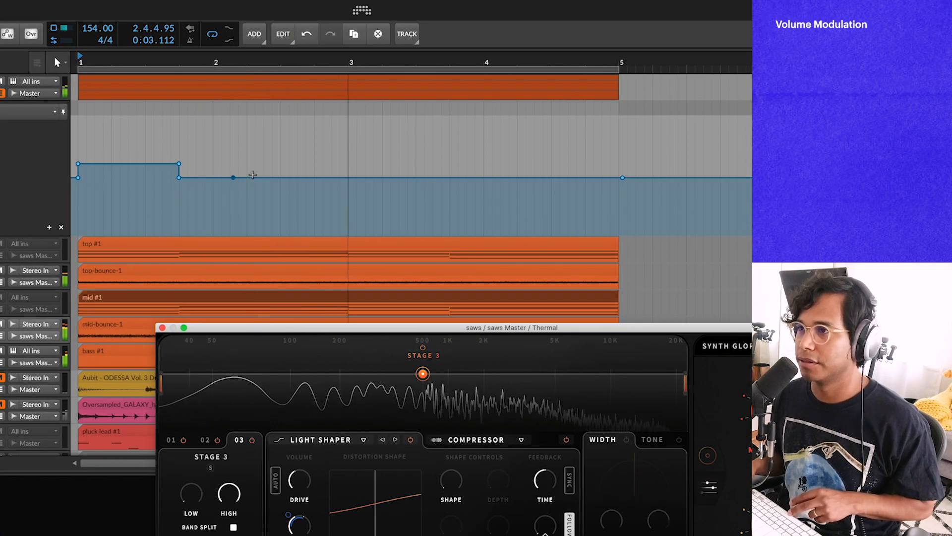
Step: Zoom into the lane and add a raised MOD 1 RATE step from about 2.3 to 3.1, set to 60
drag(233, 177, 413, 180)
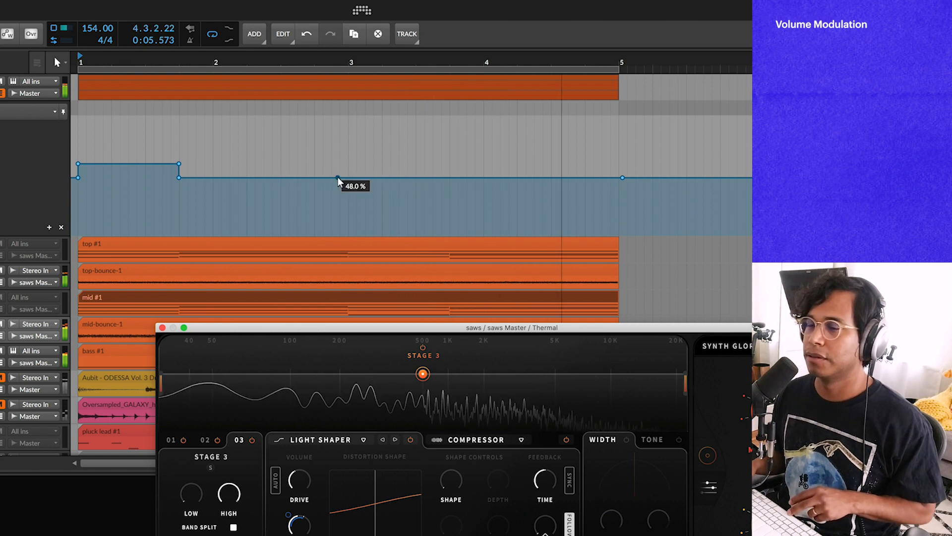
key(space)
key(space)
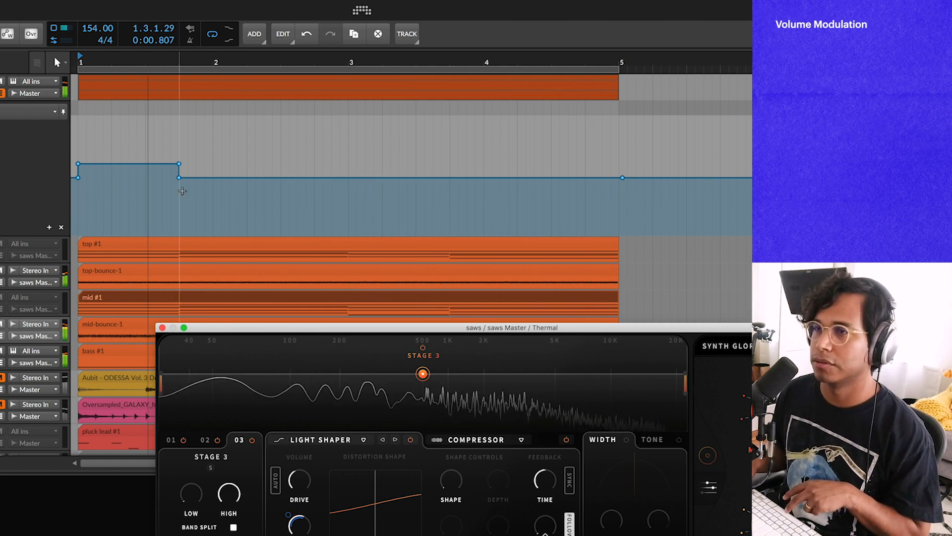
key(space)
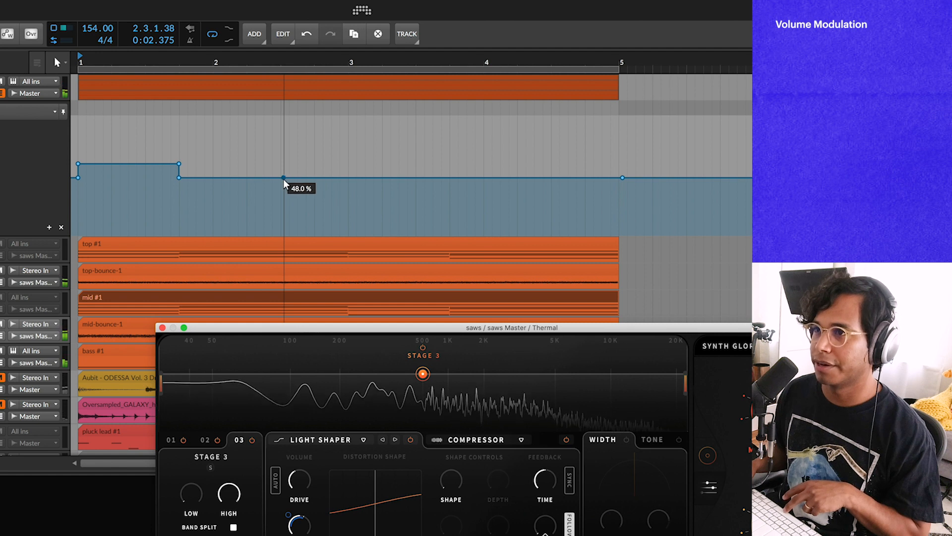
scroll(283, 179, up, 3)
scroll(291, 178, up, 1)
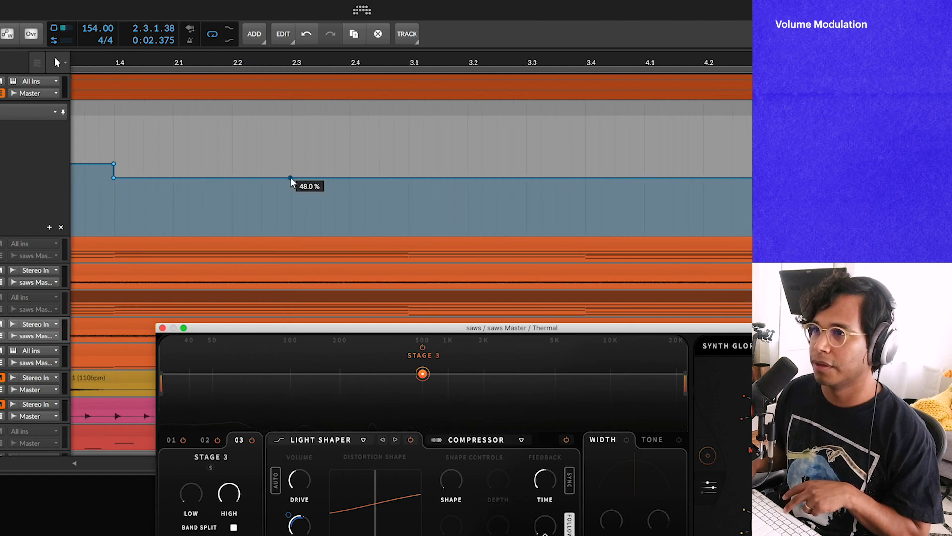
click(292, 178)
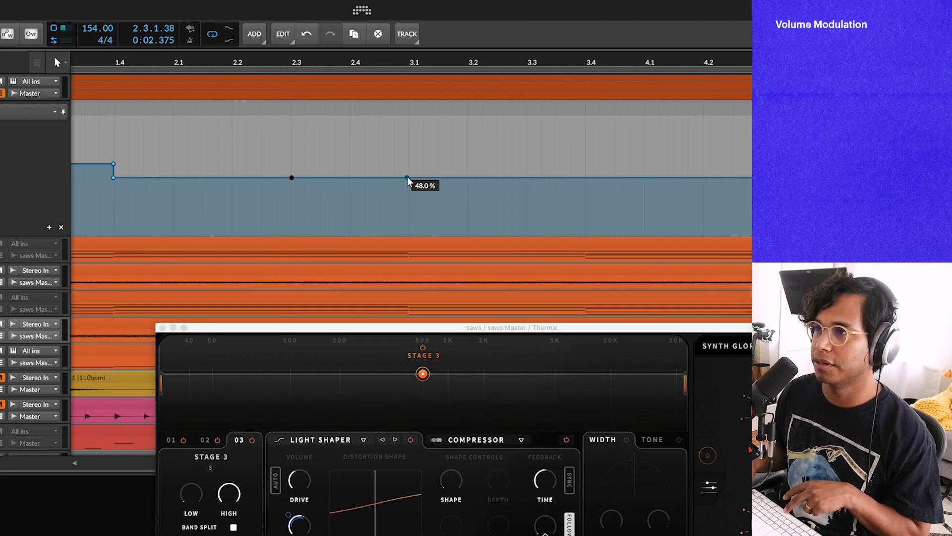
drag(408, 177, 409, 167)
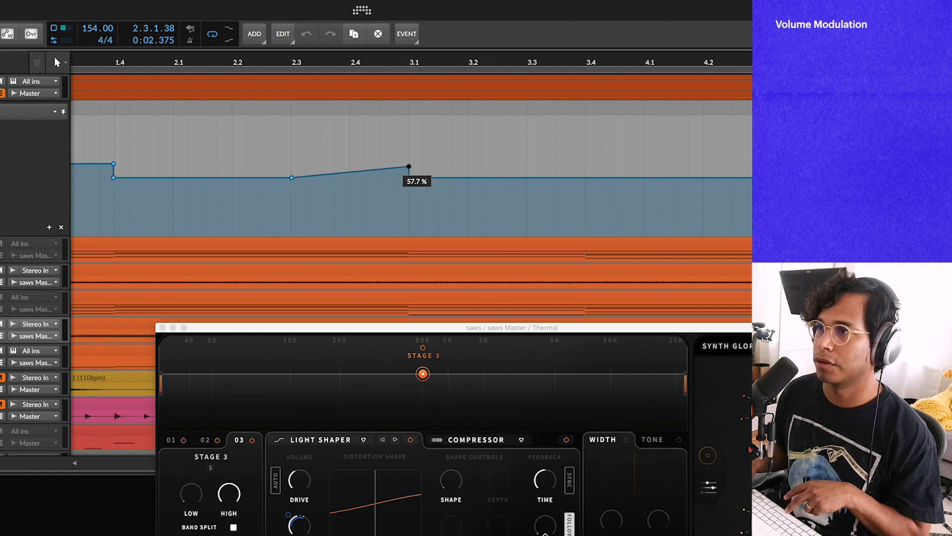
mouse_move(306, 175)
mouse_down()
mouse_move(305, 165)
mouse_move(412, 175)
mouse_up()
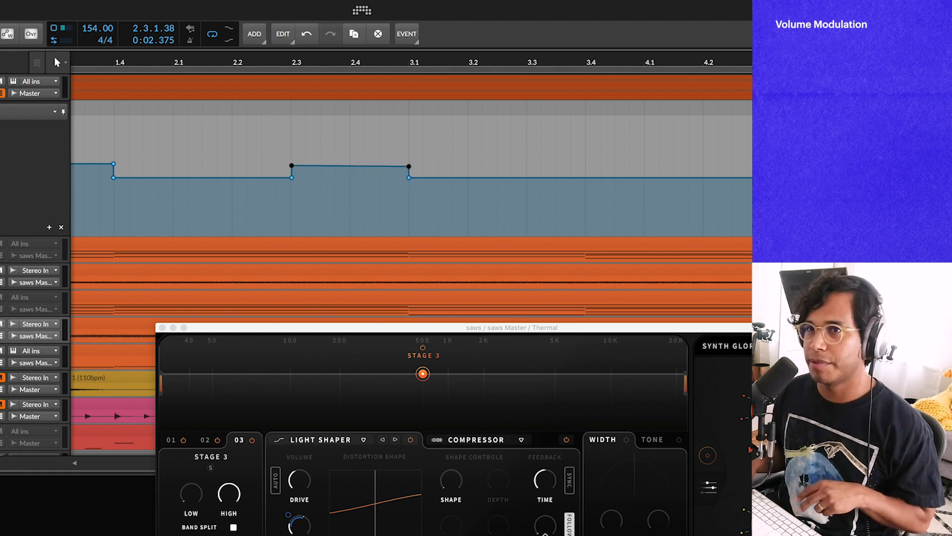
text(60)
key(Return)
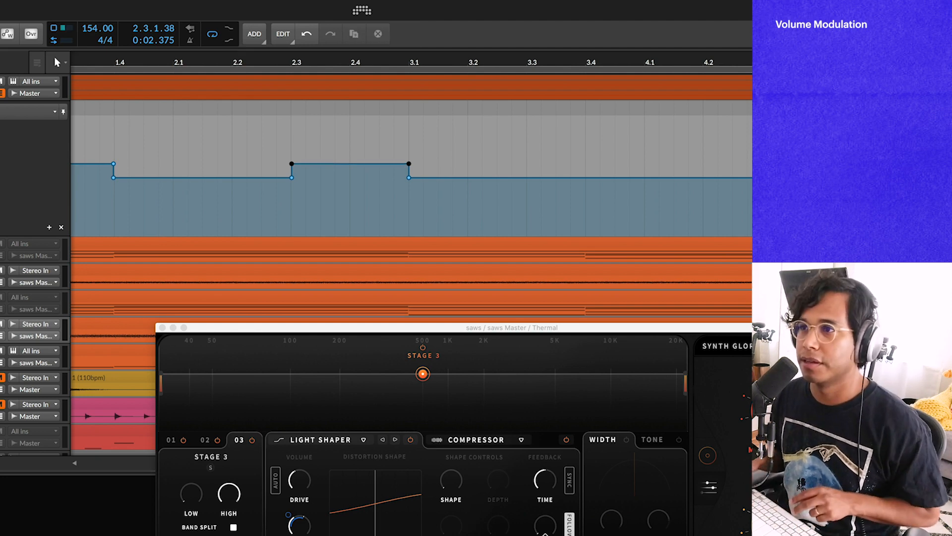
Step: Add another short raised MOD 1 RATE step around beats 4.3 to 4.4 after auditioning playback
scroll(197, 139, down, 3)
key(space)
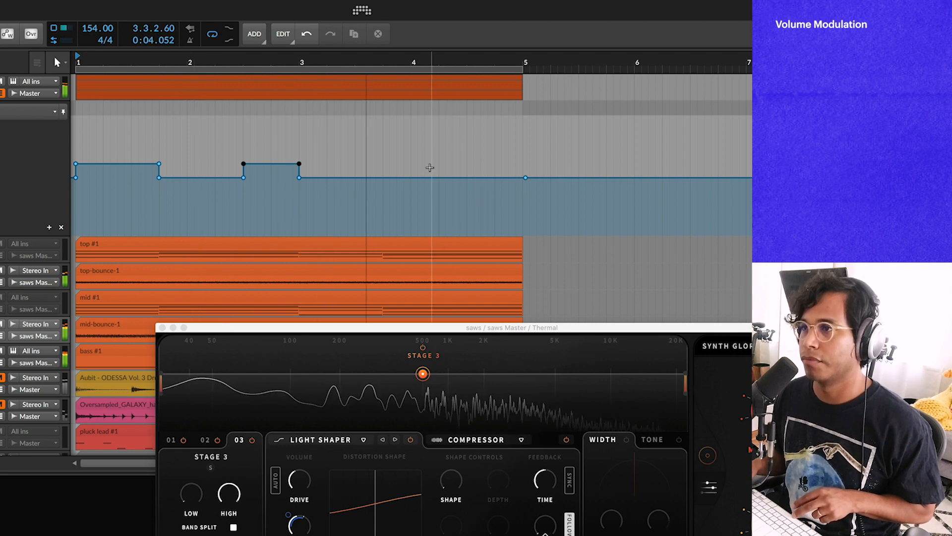
key(space)
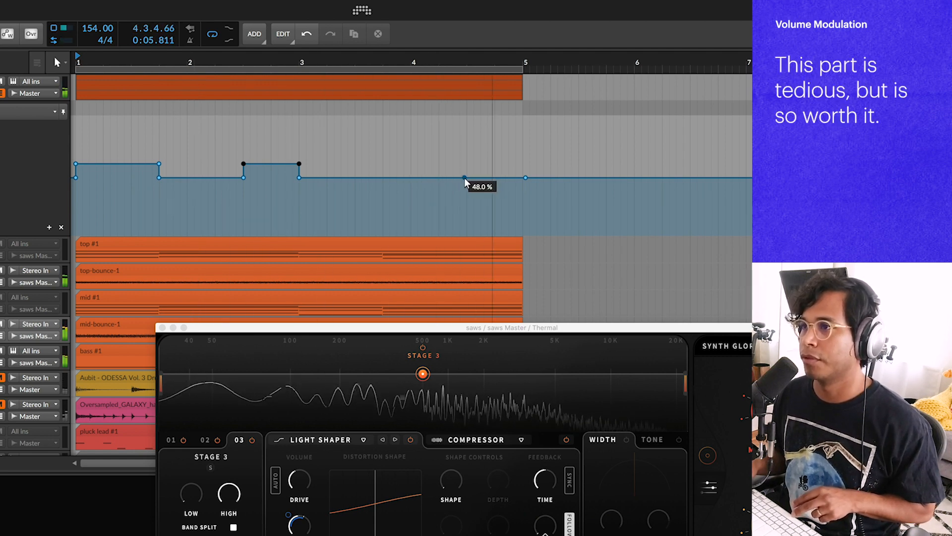
scroll(466, 180, up, 3)
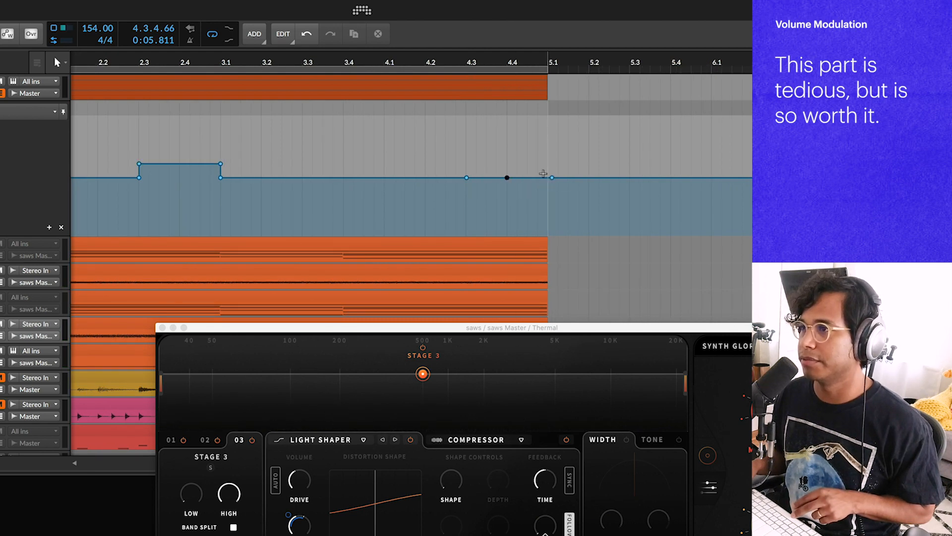
drag(467, 172, 507, 164)
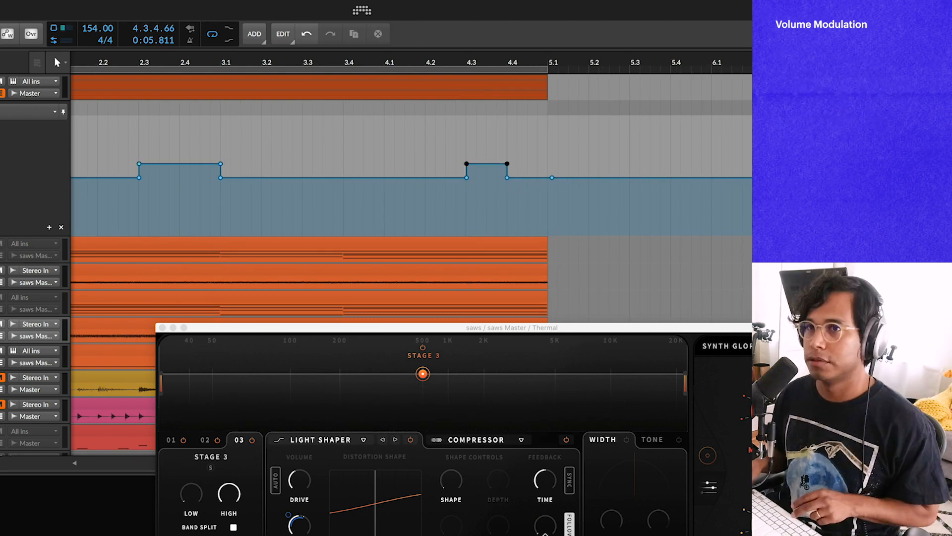
click(519, 177)
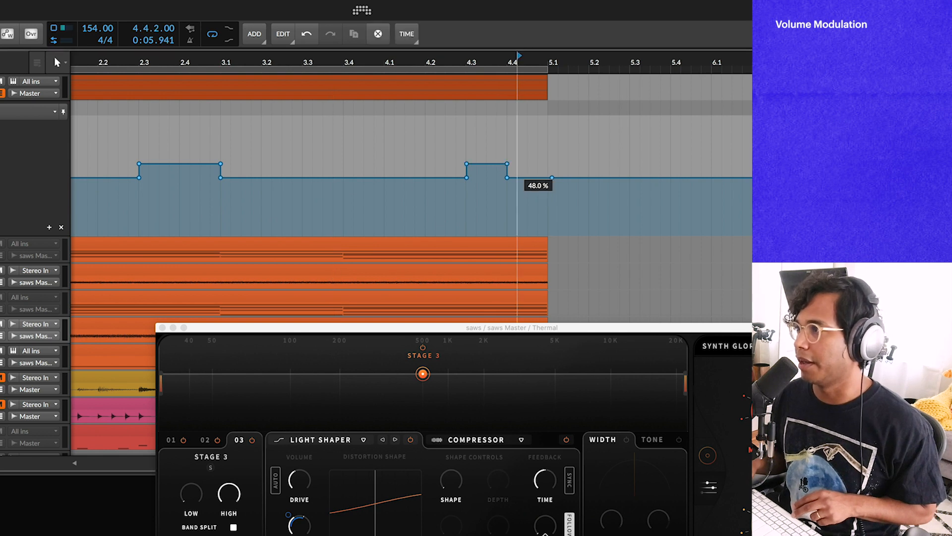
Step: Add a higher flat MOD 1 RATE step spanning about 4.4 to 5.1 in the automation lane
drag(519, 178, 507, 155)
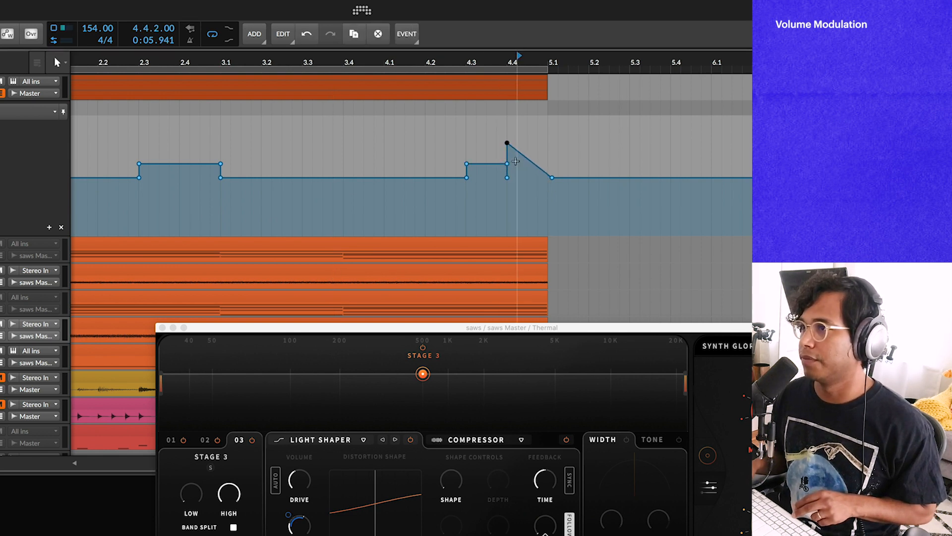
click(568, 150)
drag(508, 141, 553, 154)
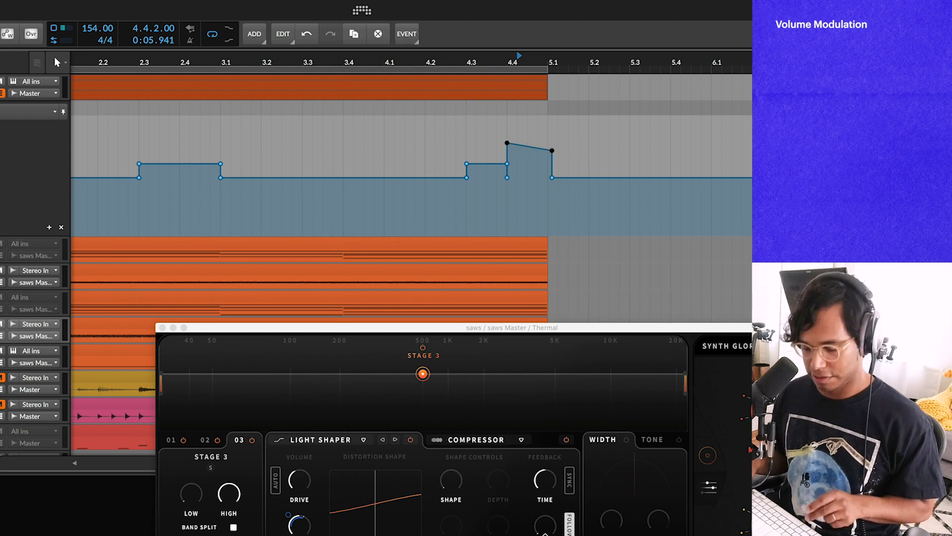
key(Return)
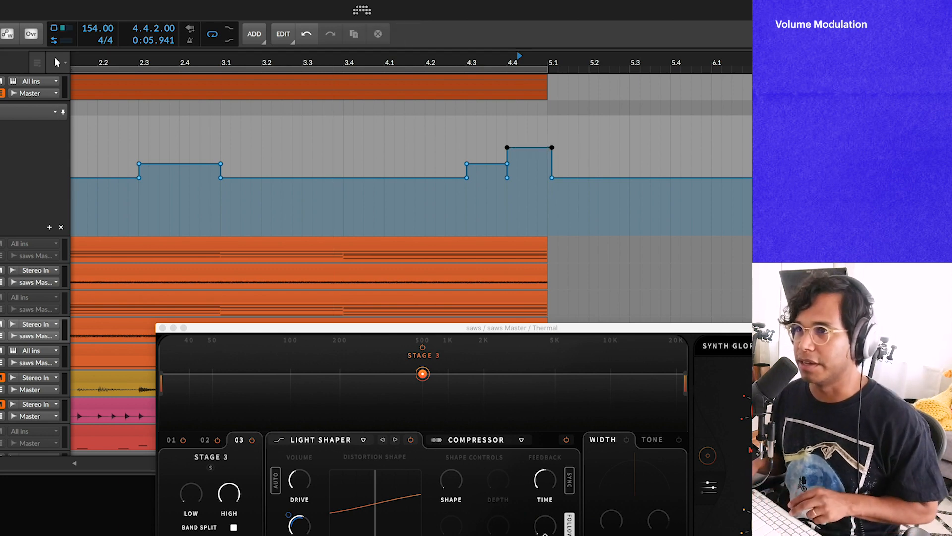
Step: Zoom out and audition the saws automation from the start of the loop
scroll(149, 159, down, 3)
scroll(444, 179, up, 5)
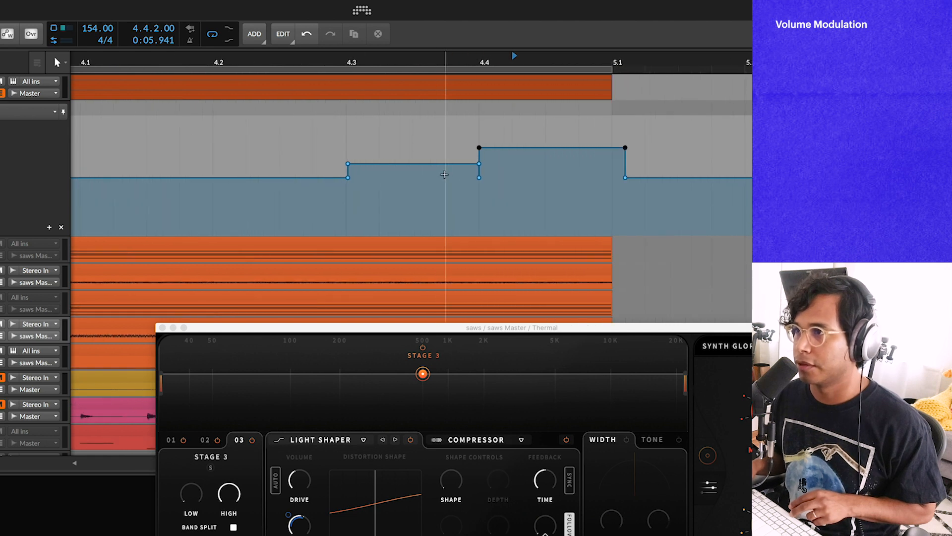
click(480, 179)
scroll(415, 169, down, 8)
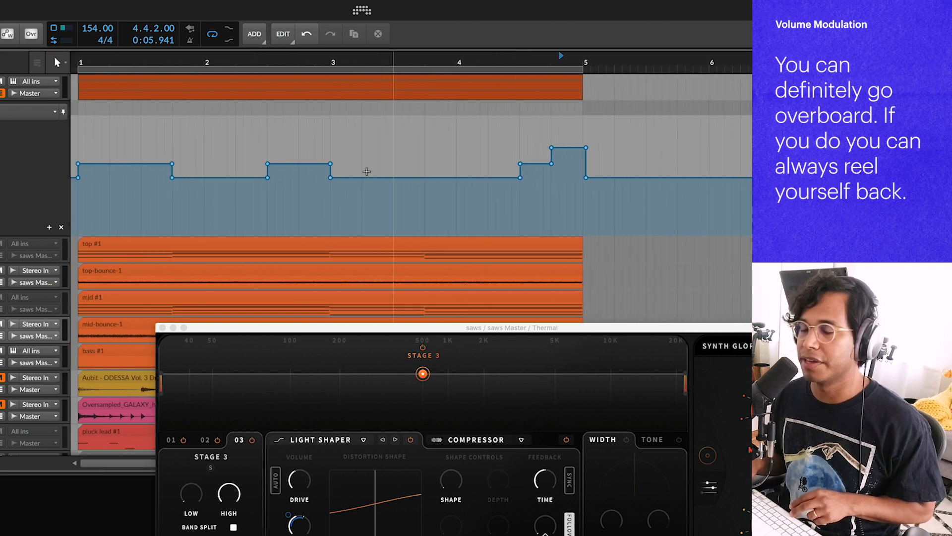
key(space)
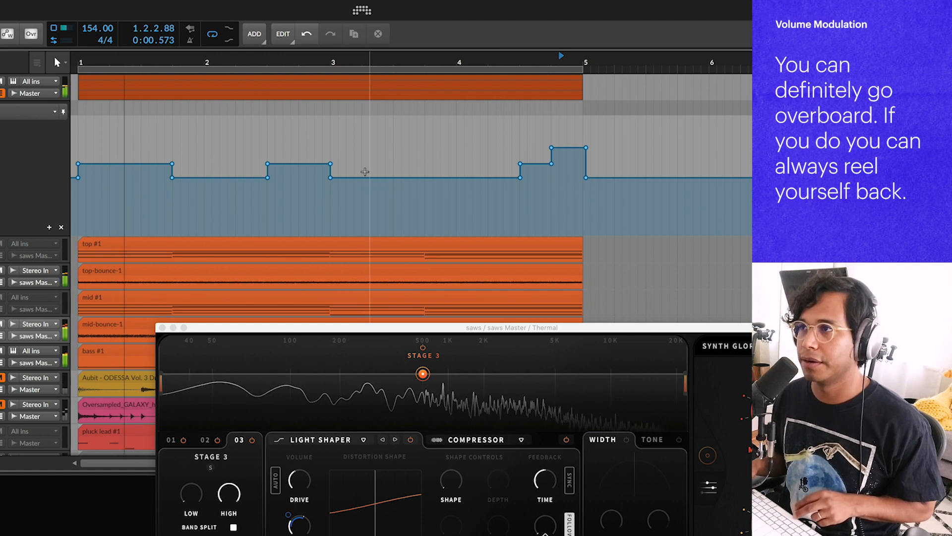
click(158, 79)
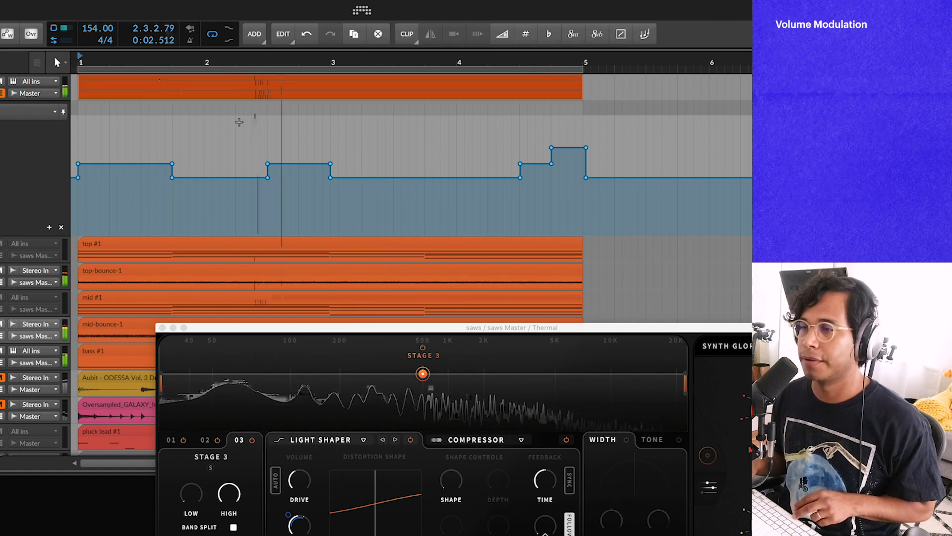
key(space)
Step: Add a short raised MOD 1 RATE step from about 3.2 to 3.3
scroll(366, 173, up, 3)
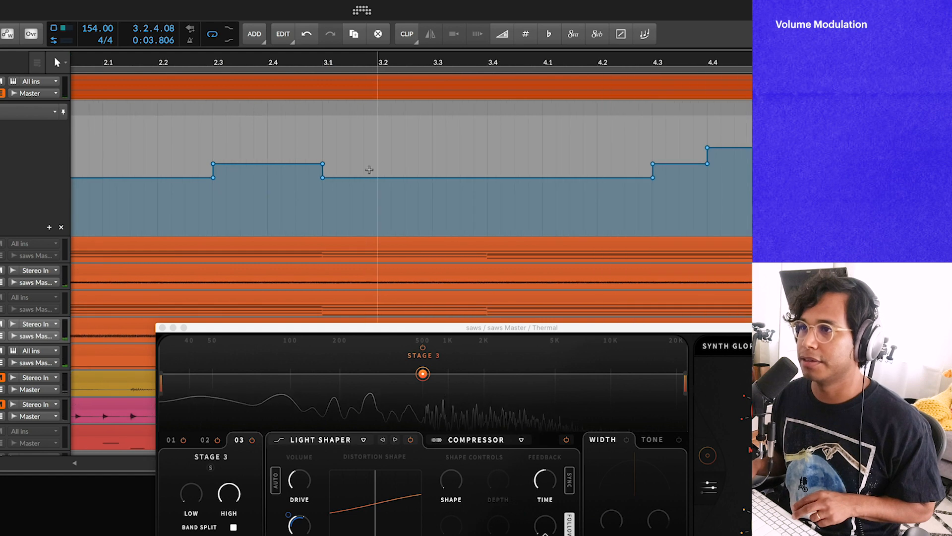
click(377, 177)
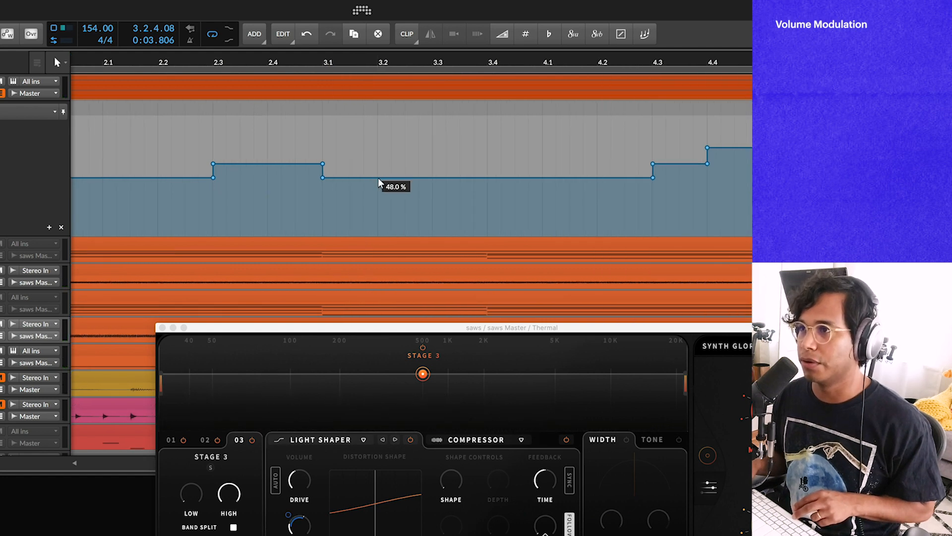
click(431, 177)
drag(433, 177, 364, 163)
drag(349, 147, 447, 165)
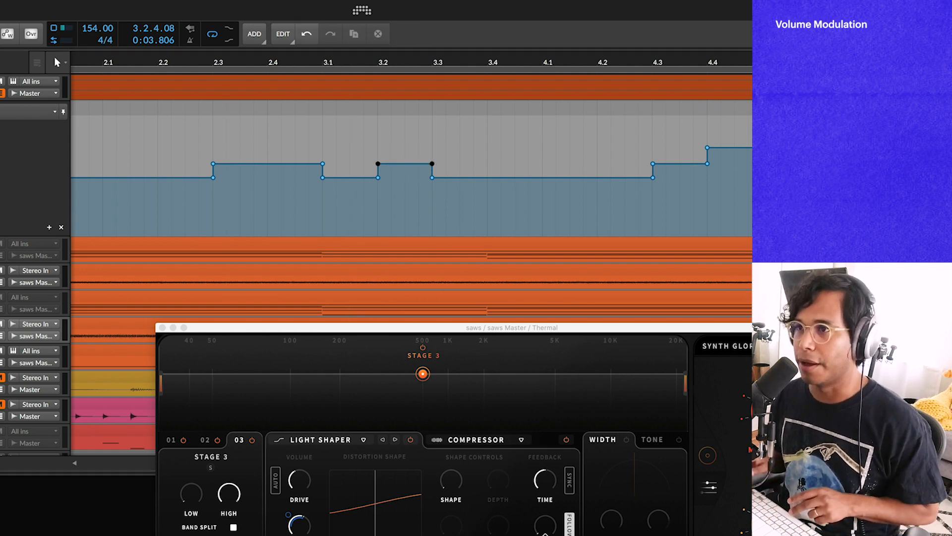
Step: Extend the raised MOD 1 RATE step near 3.2 so it ends around 3.4, and audition playback
scroll(193, 169, down, 8)
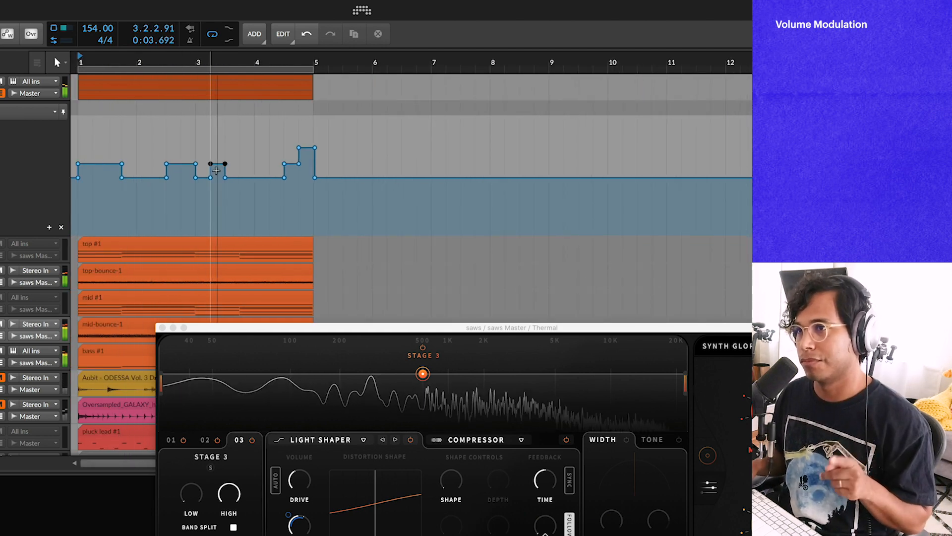
scroll(248, 173, up, 6)
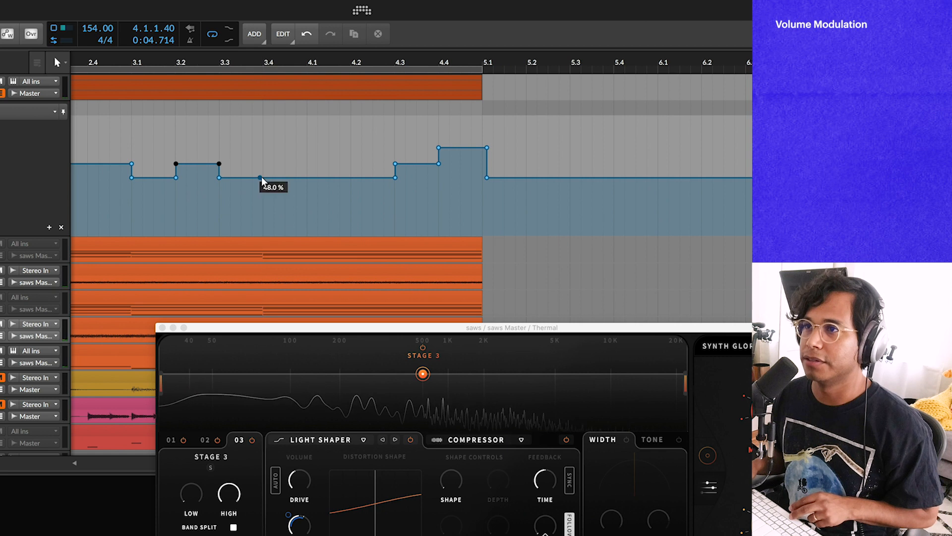
click(220, 176)
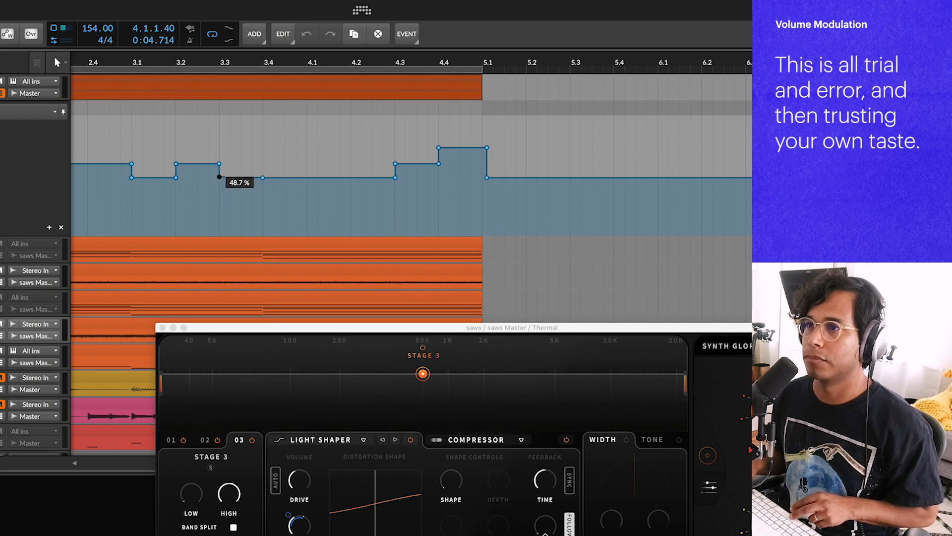
drag(220, 177, 263, 166)
key(space)
scroll(151, 159, down, 1)
scroll(214, 184, down, 4)
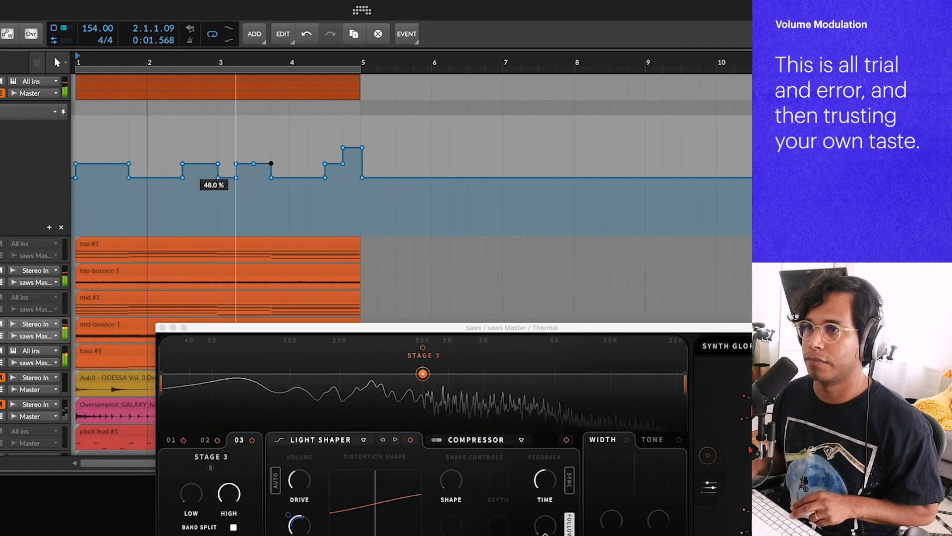